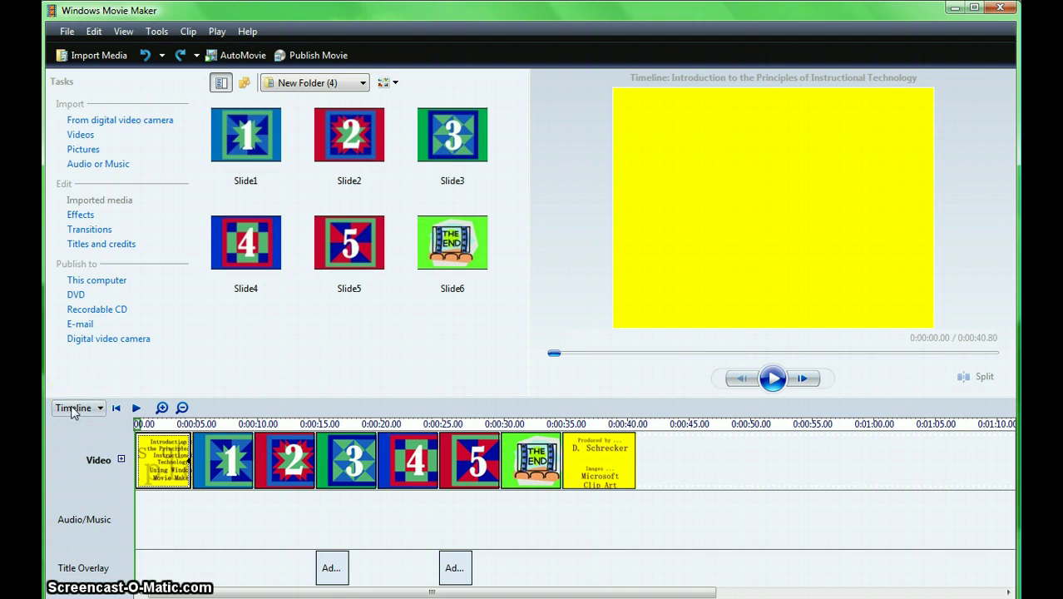
- Switch the project strip from Timeline view to Storyboard view
click(74, 408)
click(88, 431)
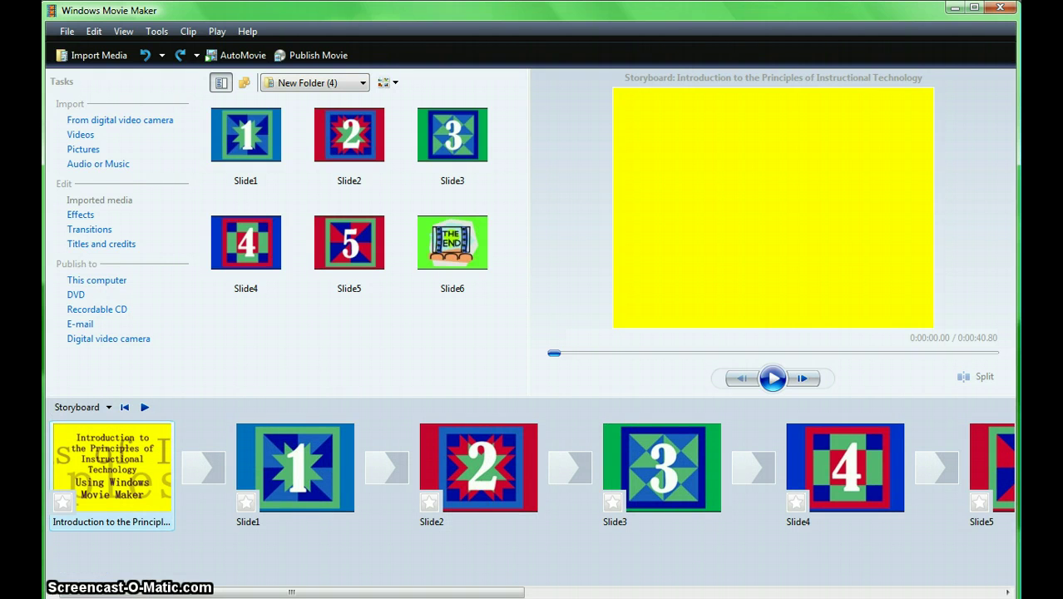
- Show the video effects and preview Brightness, Increase and Fade In, From White
click(82, 217)
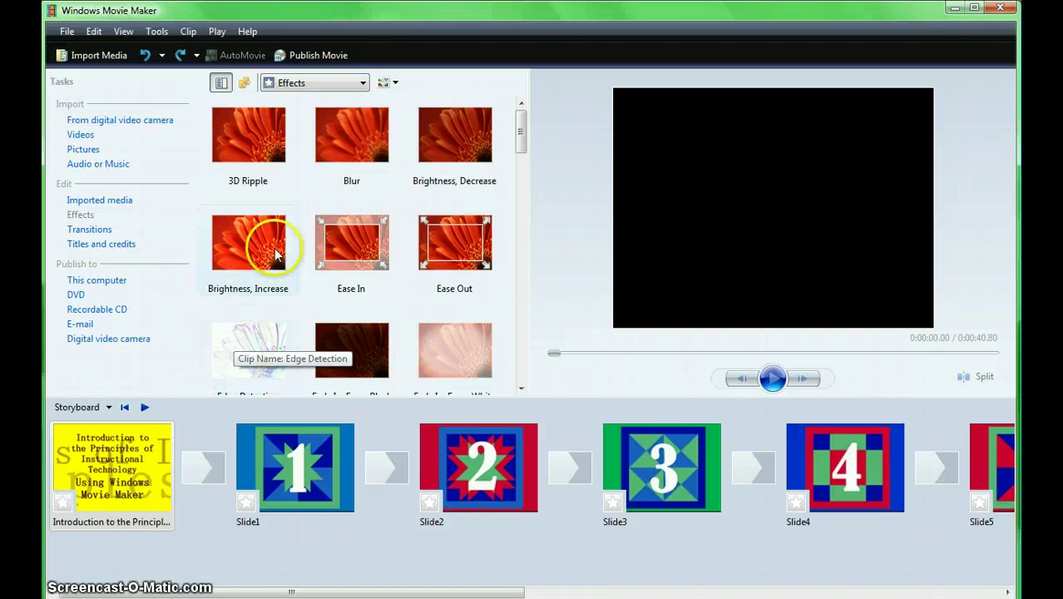
click(249, 257)
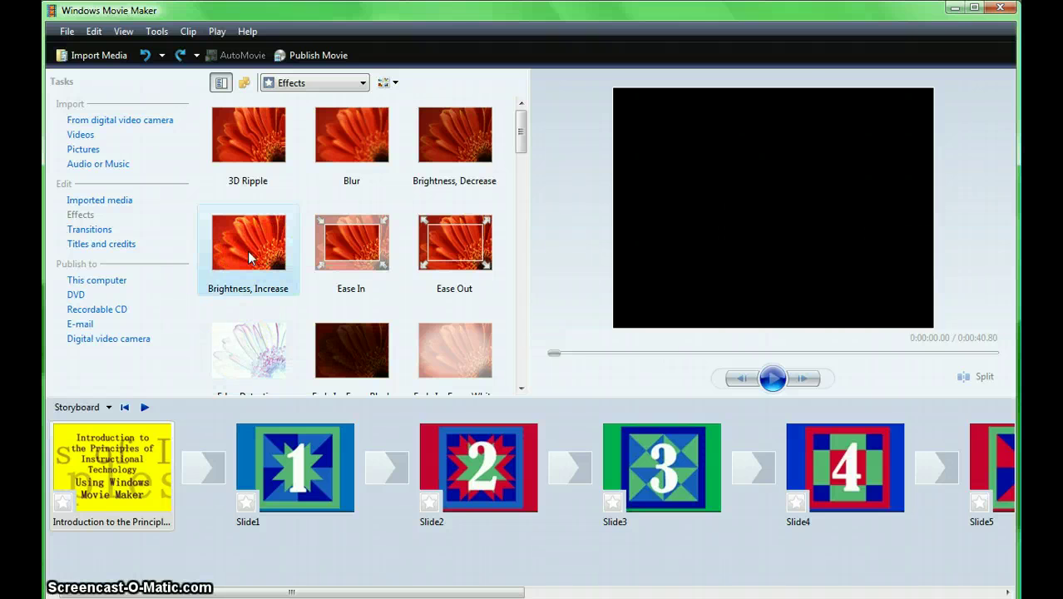
click(771, 380)
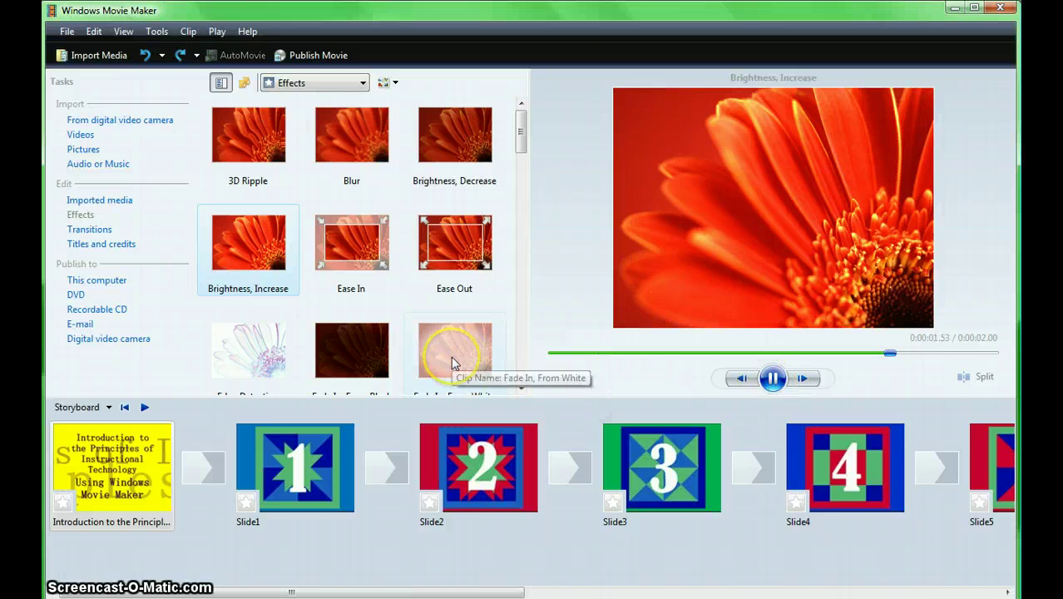
click(452, 359)
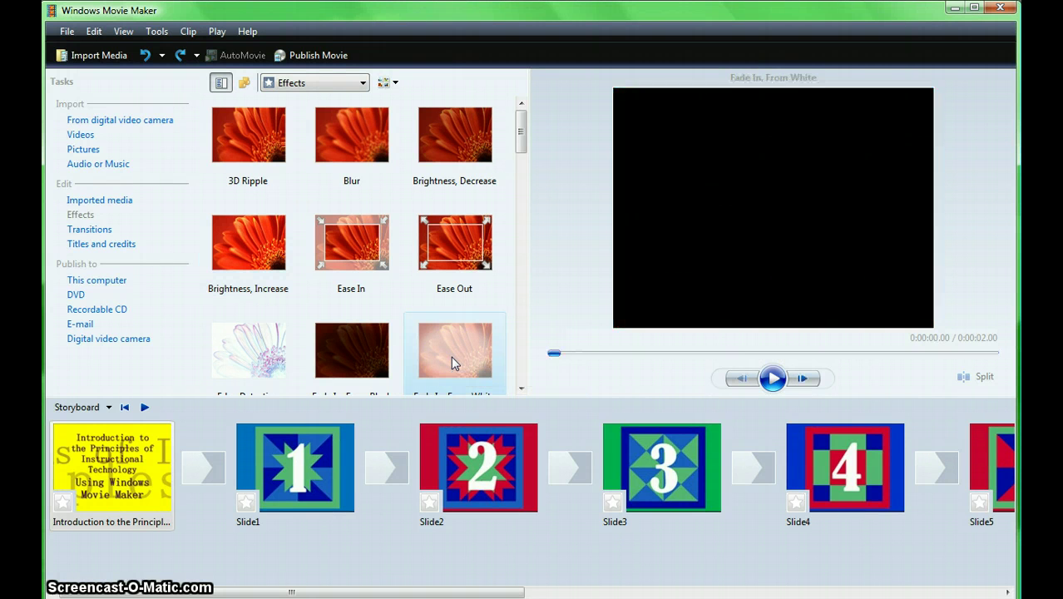
click(772, 380)
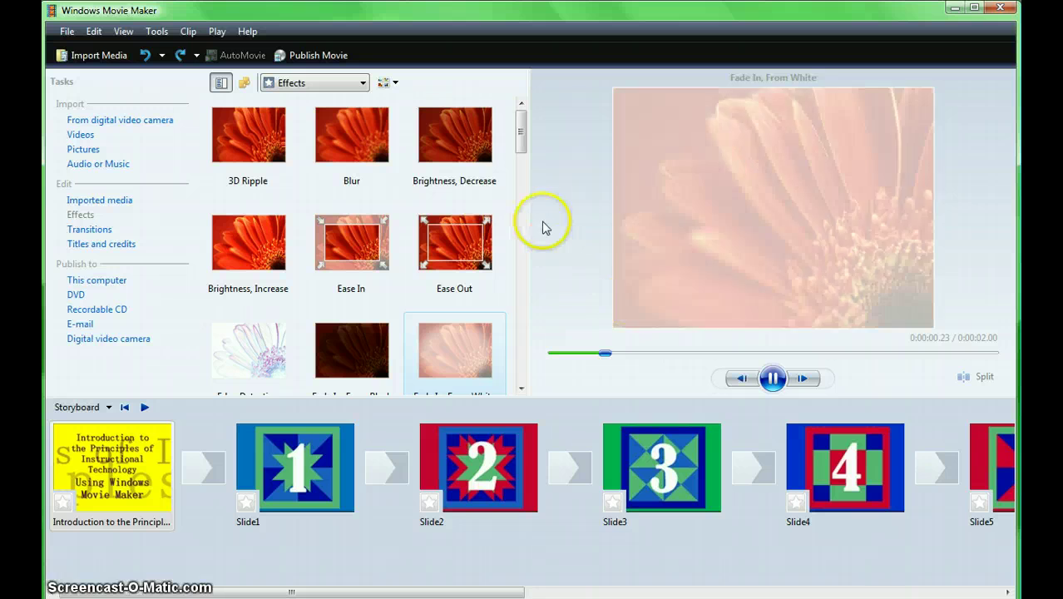
- Preview the Film Grain and Pan, Left to Right effects
drag(520, 148, 517, 178)
click(457, 290)
click(761, 378)
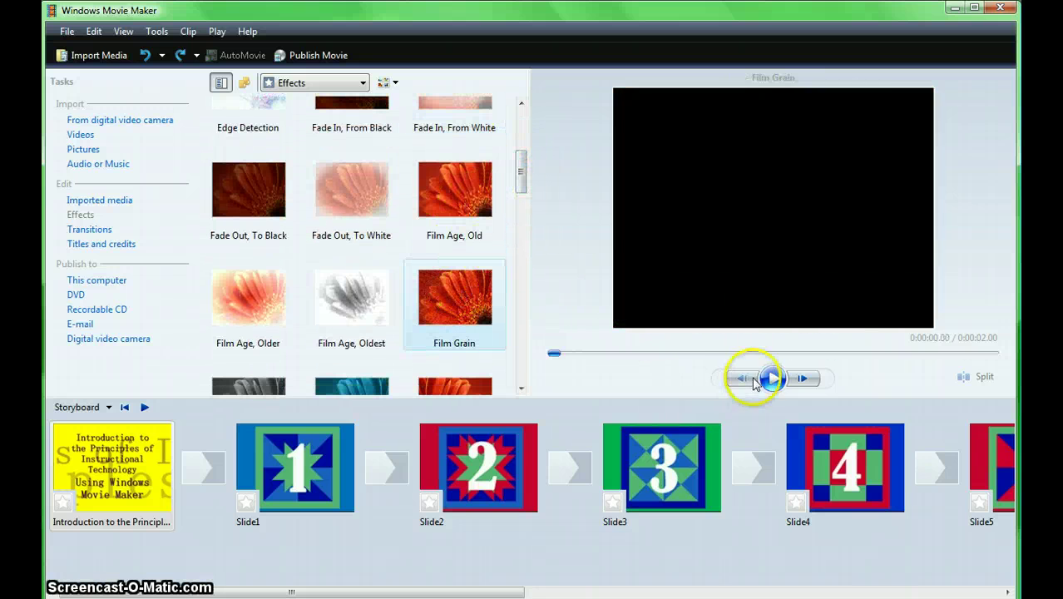
click(520, 388)
click(521, 388)
click(521, 387)
click(467, 209)
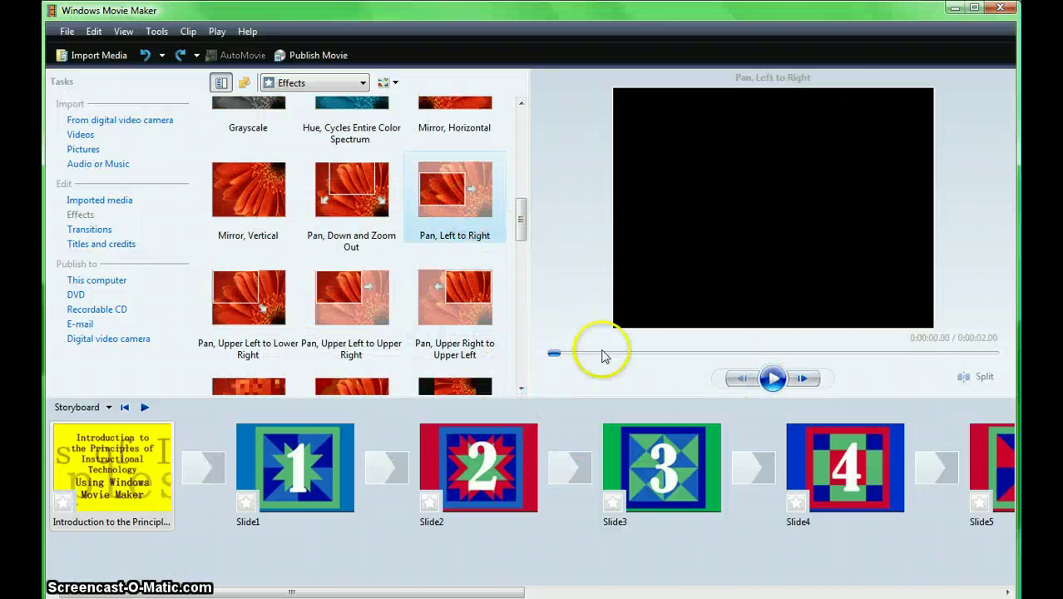
click(772, 378)
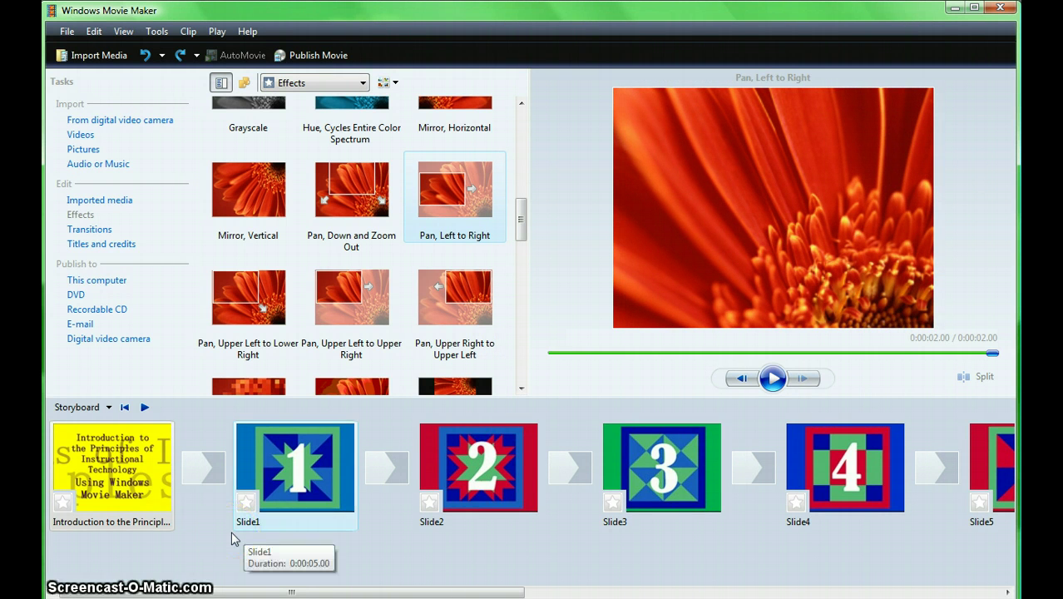
- Apply Pan, Left to Right to the intro title and Pan, Upper Left to Upper Right to Slide1
drag(452, 186, 148, 472)
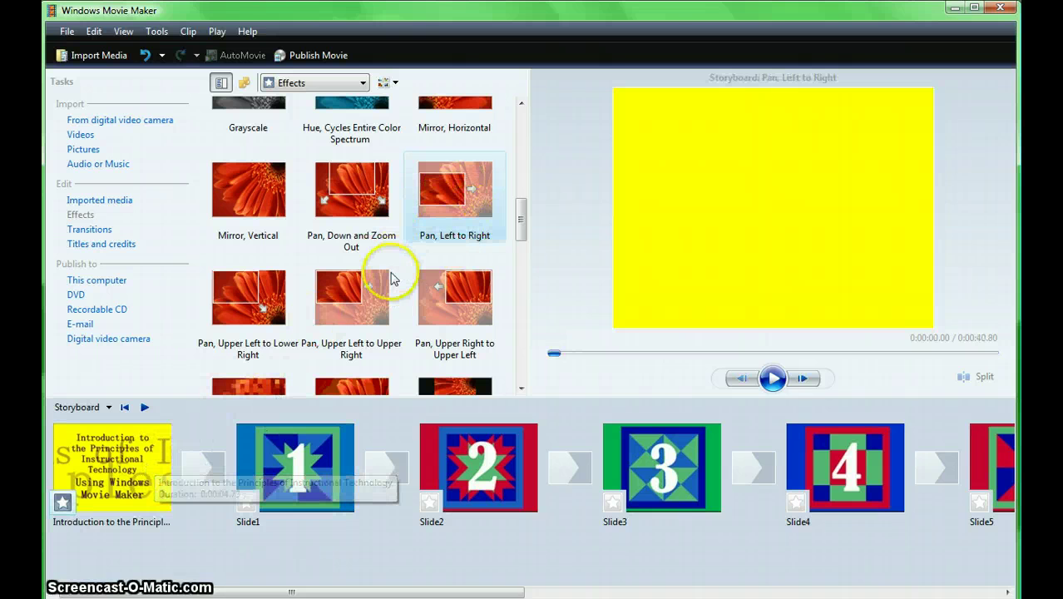
drag(370, 292, 309, 462)
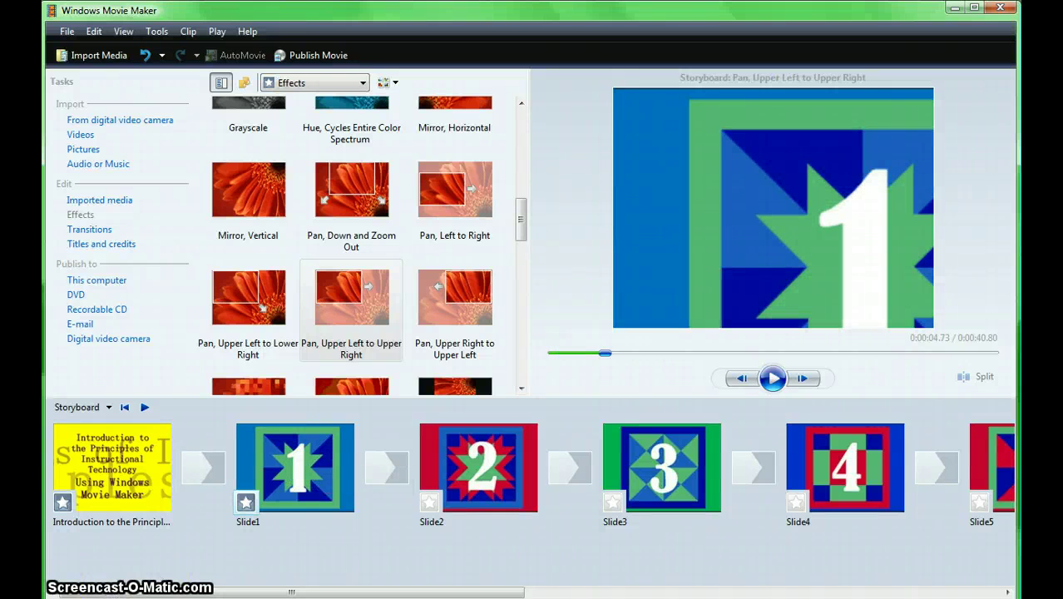
scroll(403, 505, down, 5)
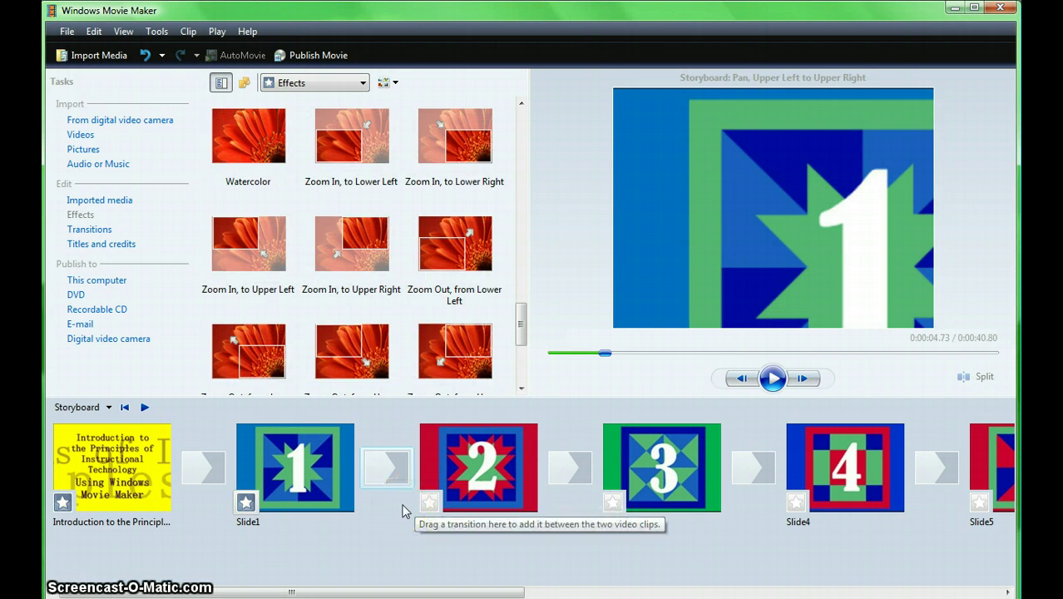
click(429, 507)
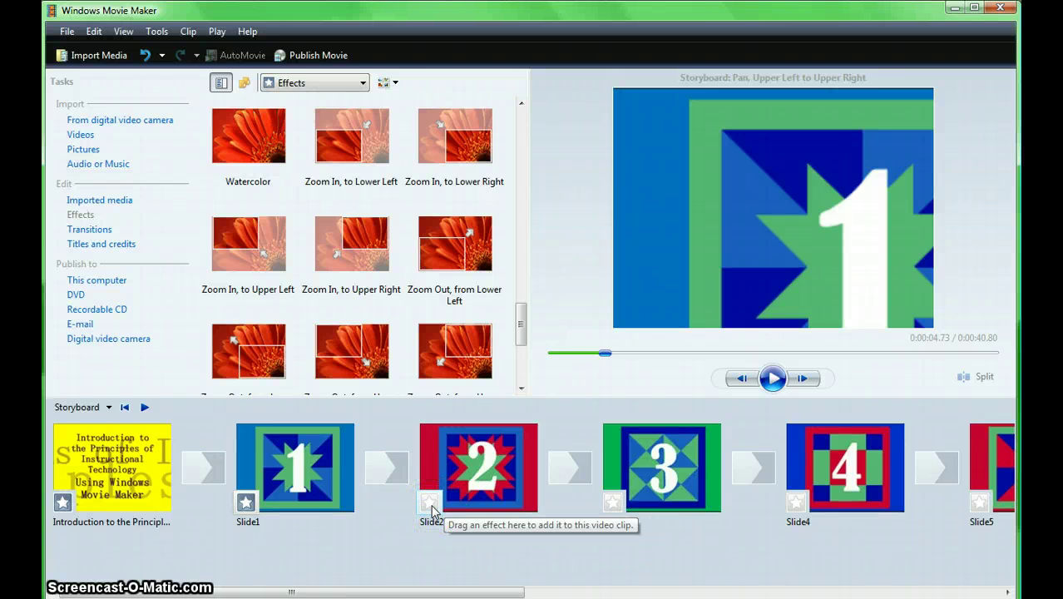
click(353, 592)
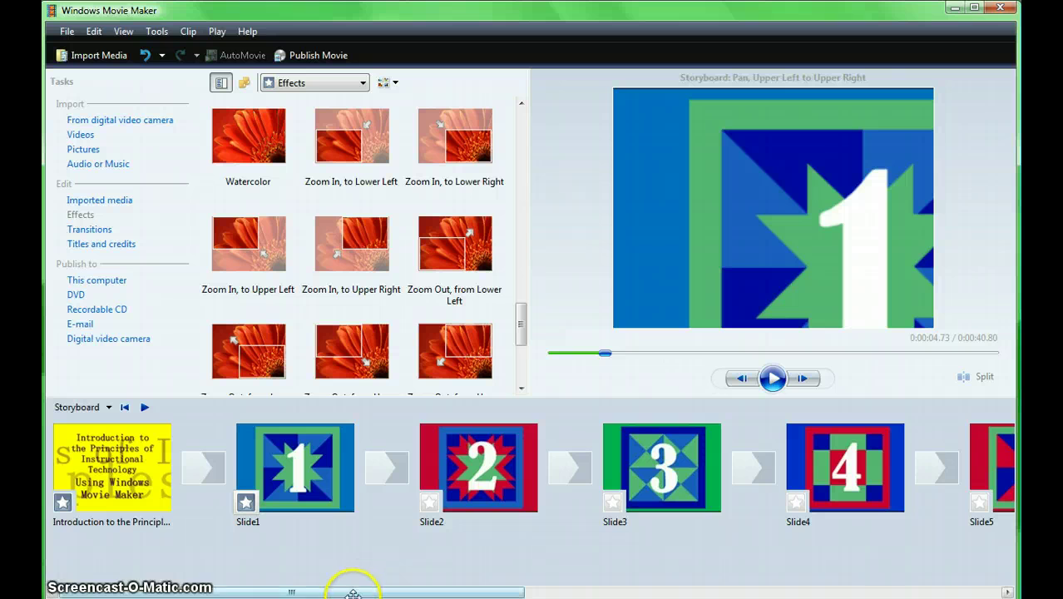
drag(359, 590, 603, 568)
- Apply Zoom In, to Upper Left to Slide6 and Zoom In, to Upper Right to The End, then save
drag(264, 287, 698, 492)
drag(341, 254, 878, 485)
click(67, 32)
click(87, 83)
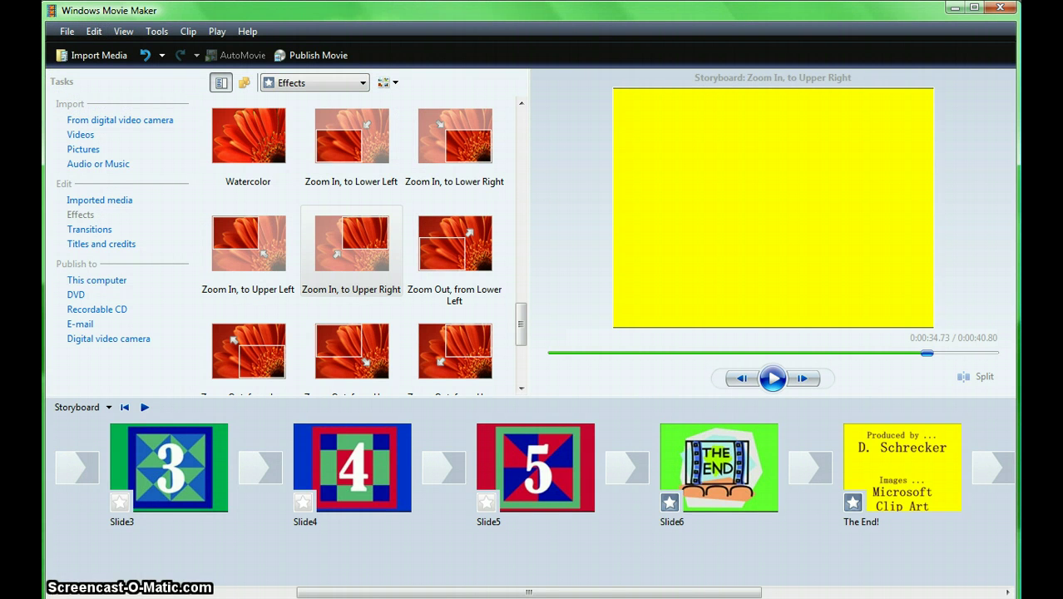
click(141, 486)
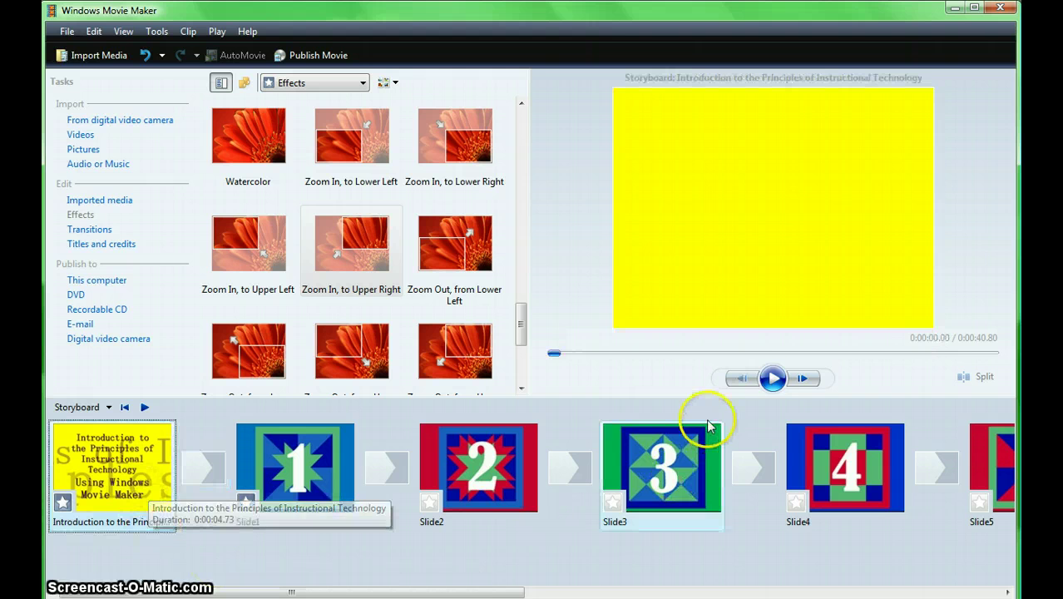
- Play the storyboard from the intro clip through The End! credits, 0:40.80 total
click(773, 379)
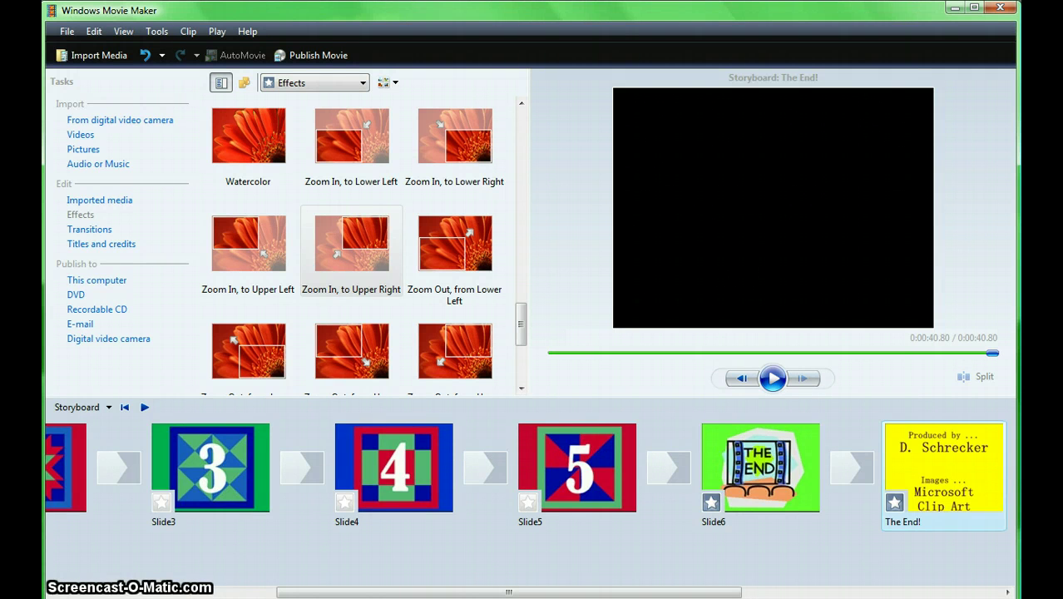
- Show the transitions and preview Circles and Diagonal, Cross Out
click(95, 232)
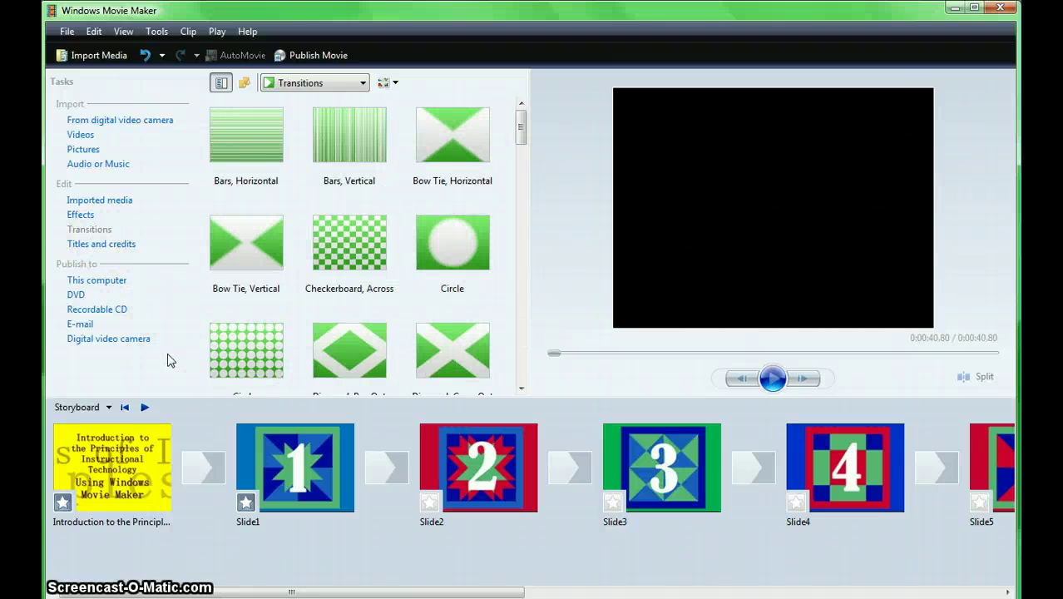
click(246, 359)
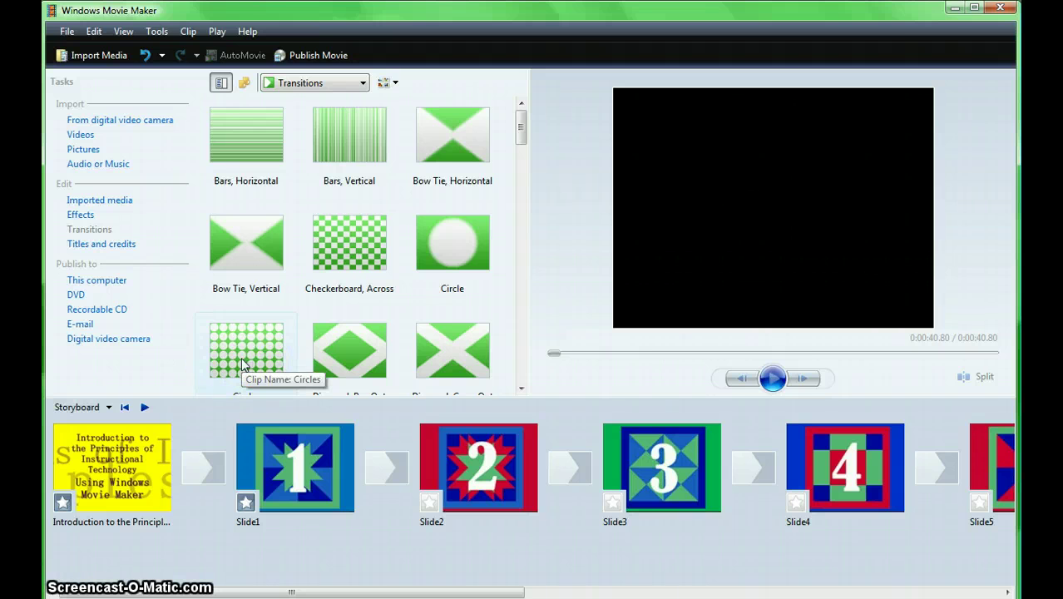
click(772, 379)
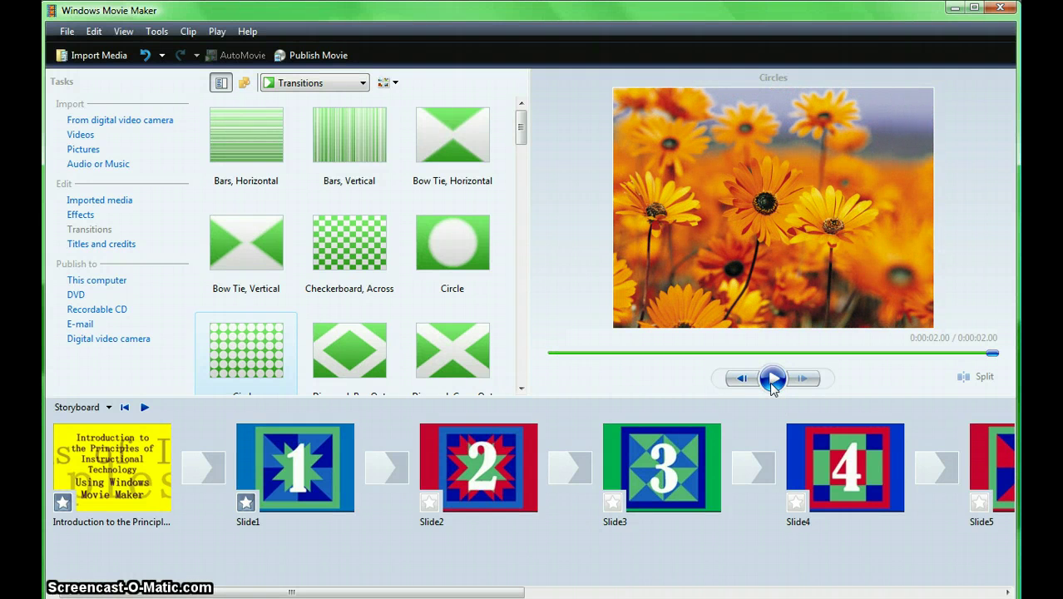
click(449, 353)
click(786, 383)
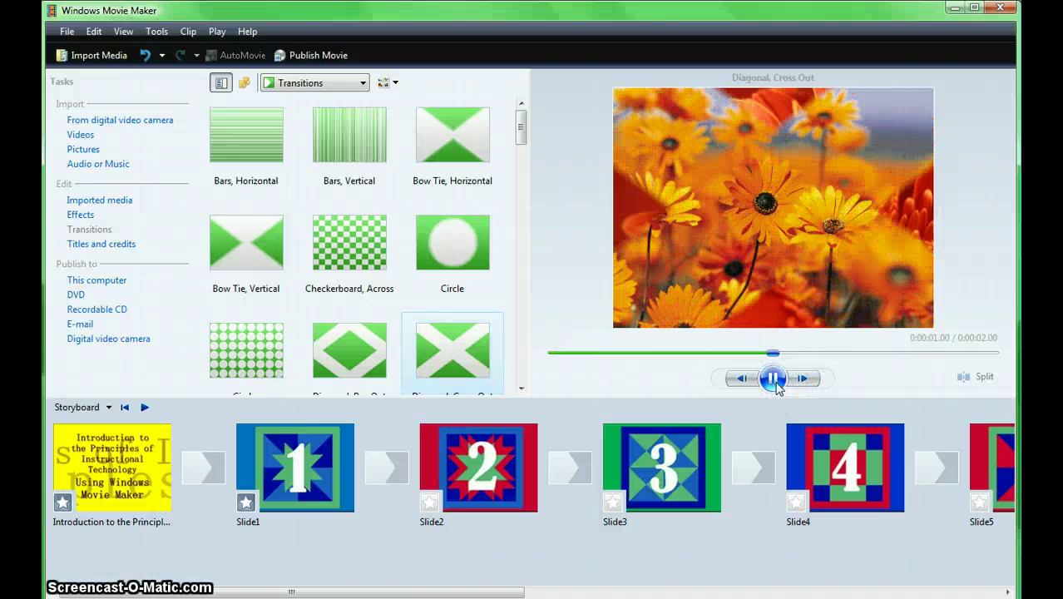
- Preview the Eye and Fan, Out transitions, then select Page Curl, Up Left
click(520, 387)
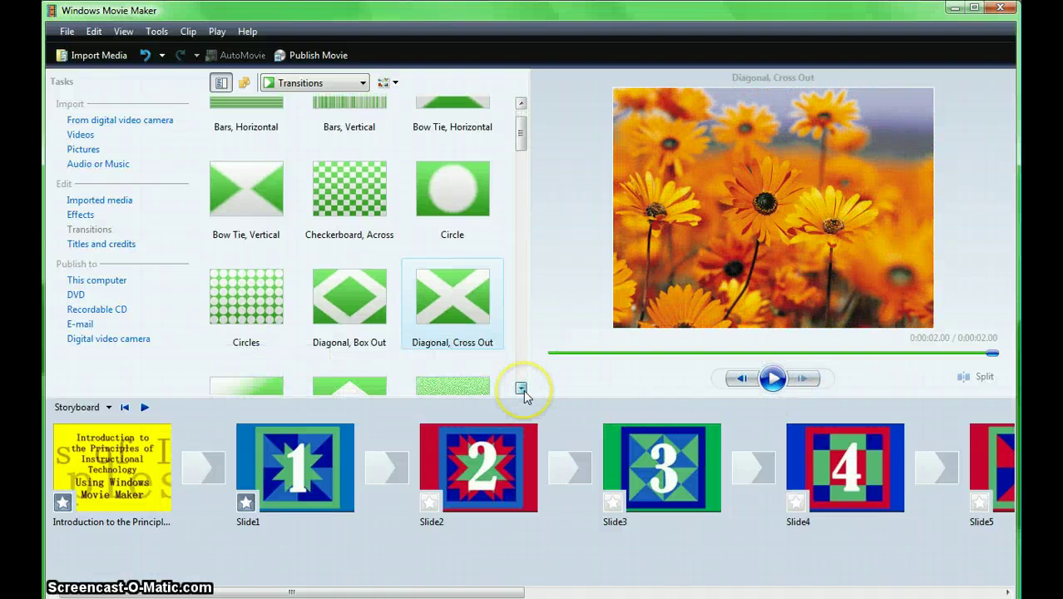
click(520, 387)
click(349, 245)
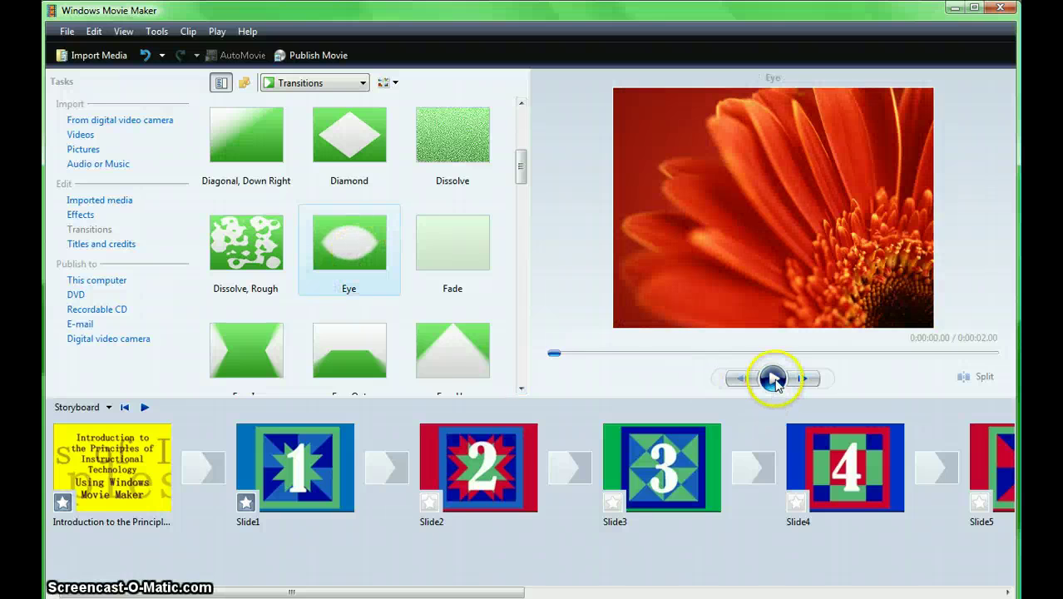
click(772, 379)
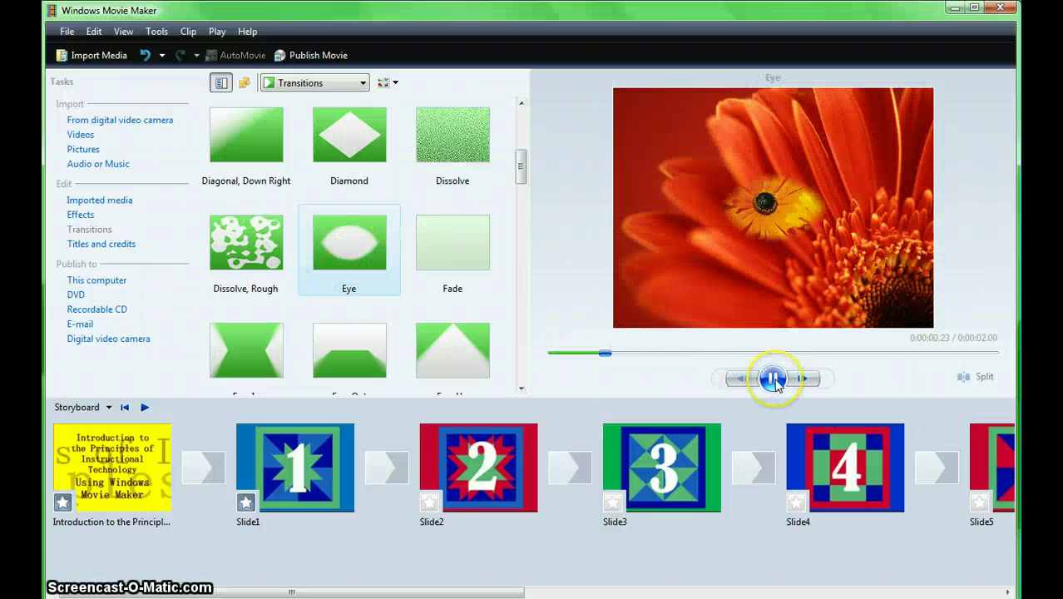
click(341, 353)
click(772, 380)
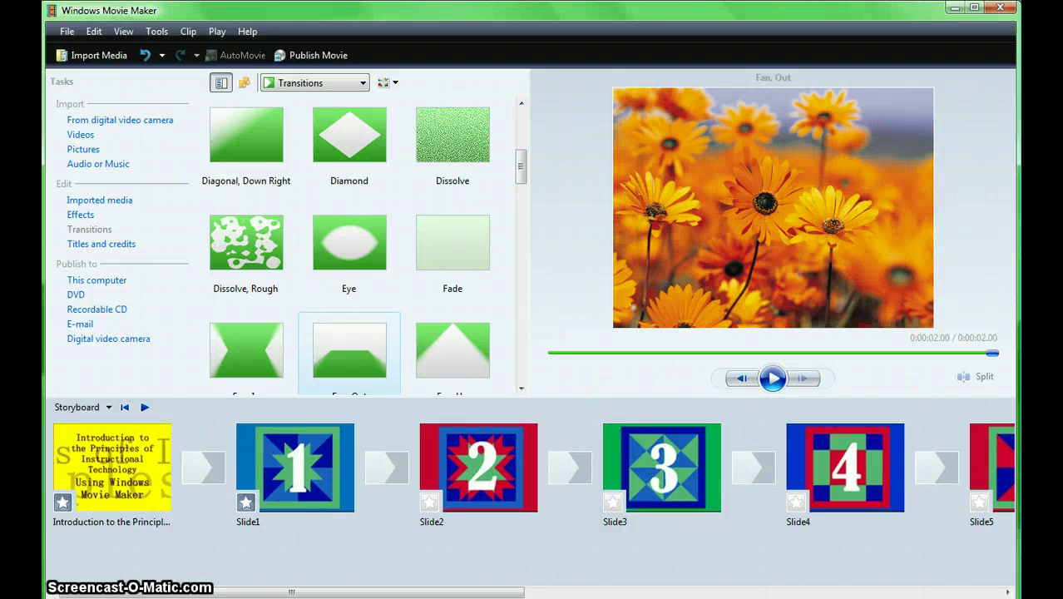
scroll(254, 285, down, 6)
click(254, 285)
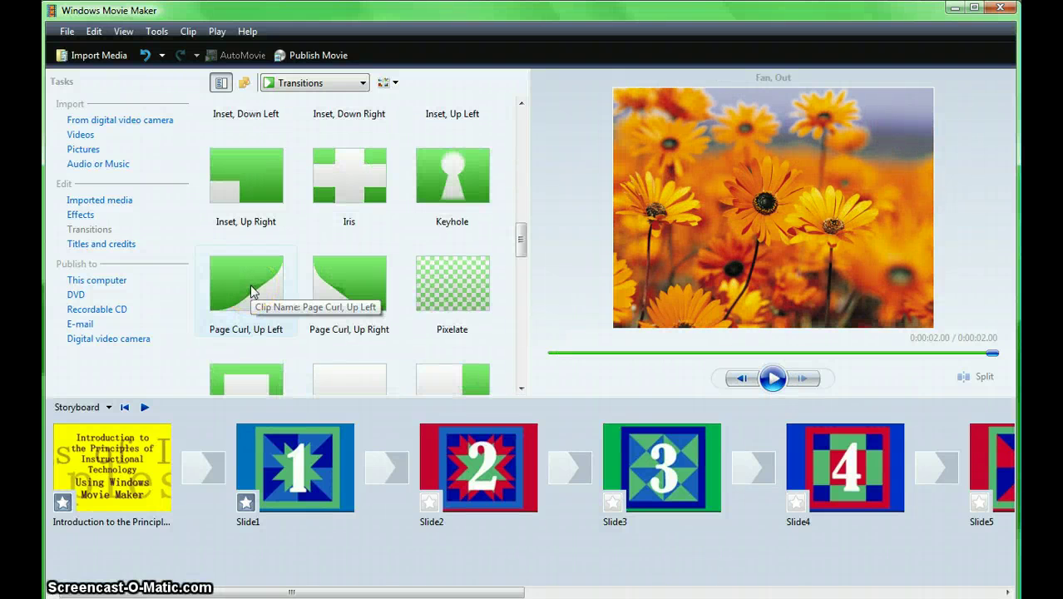
- Insert Page Curl, Up Left after Slide2 and Page Curl, Up Right after Slide4
drag(254, 291, 570, 474)
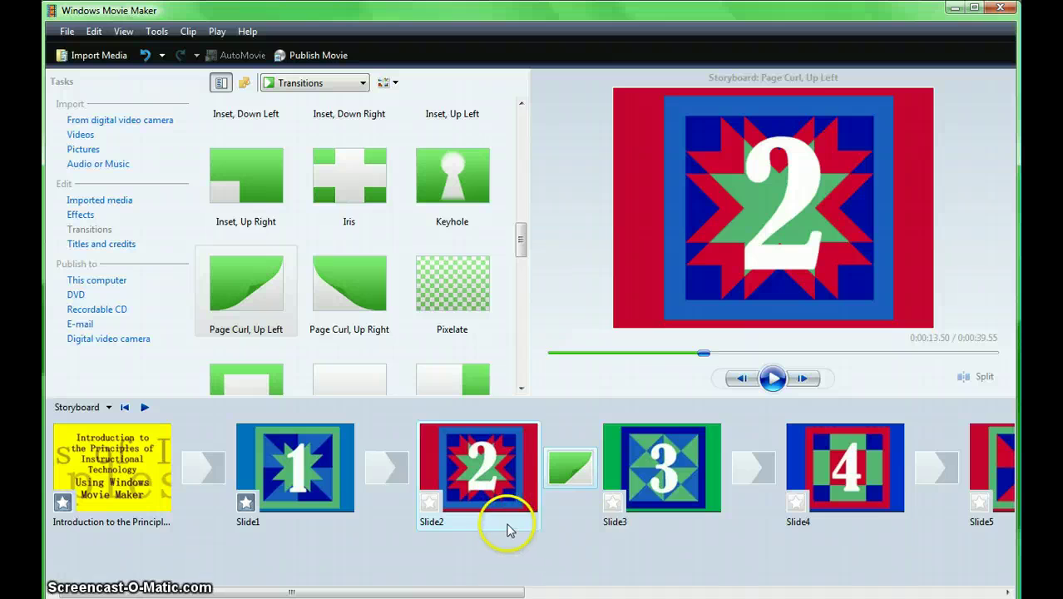
click(649, 520)
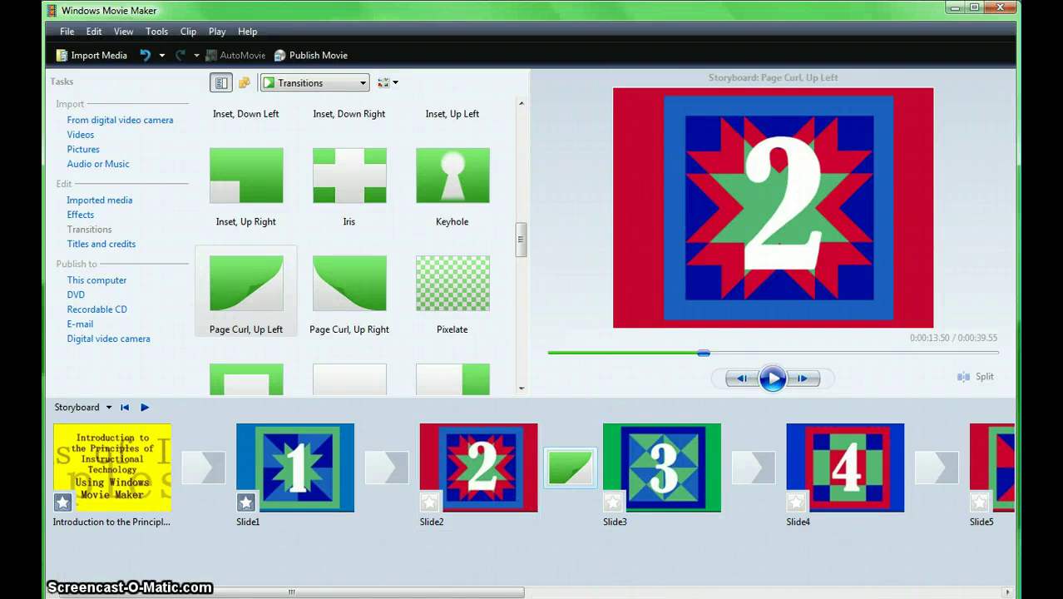
scroll(328, 546, down, 3)
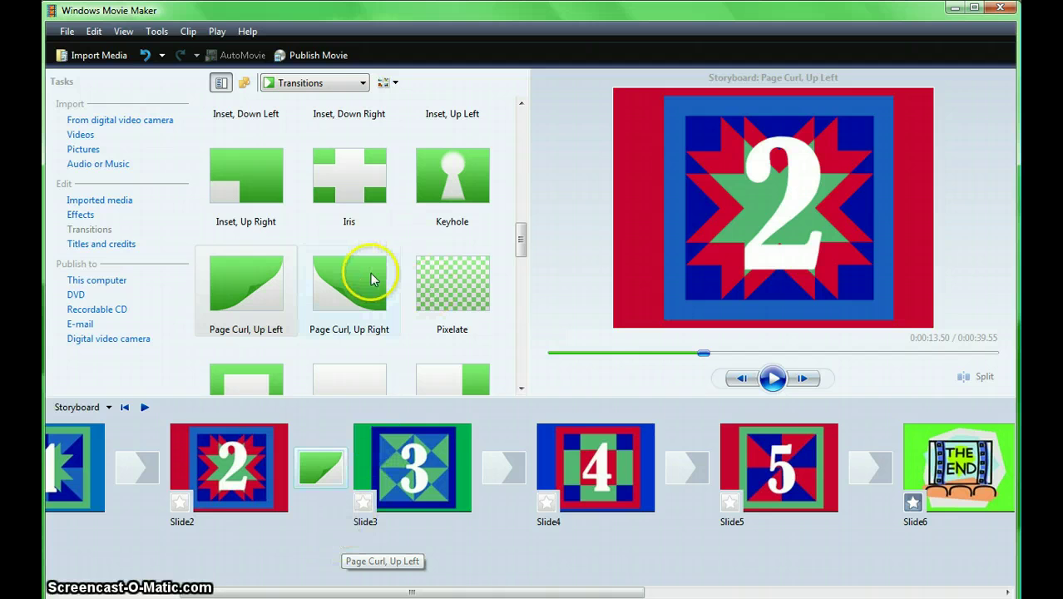
drag(372, 281, 688, 481)
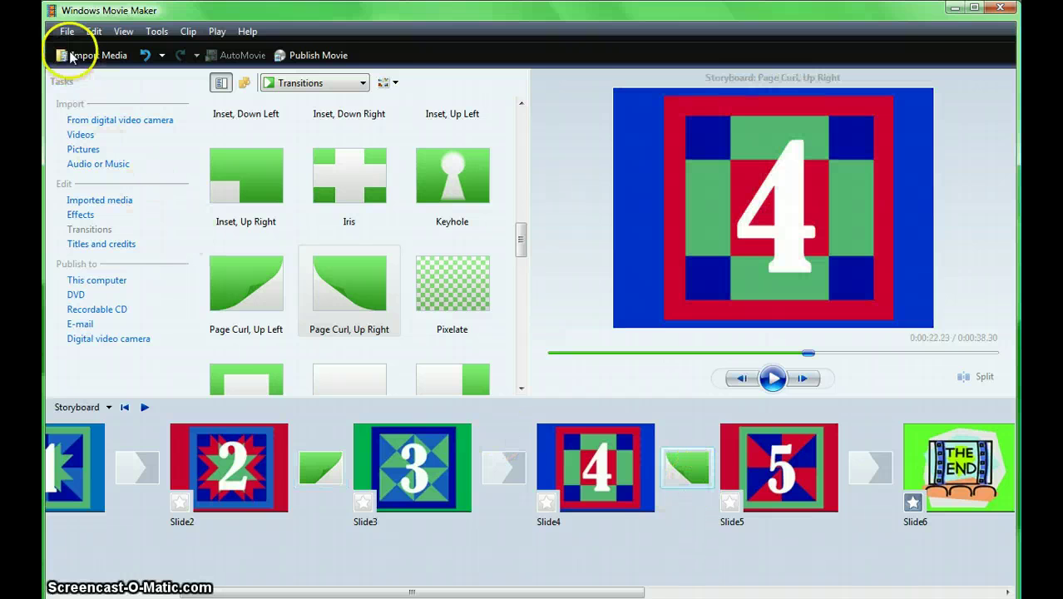
- Save the project, then scroll the storyboard back and select the intro clip
click(67, 32)
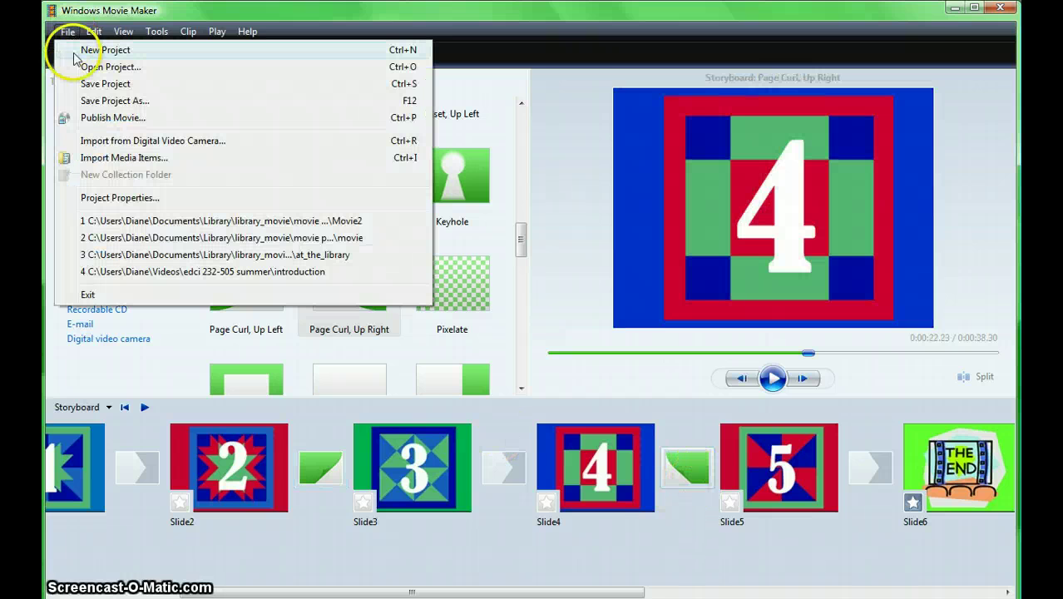
click(98, 90)
drag(306, 592, 173, 592)
click(131, 474)
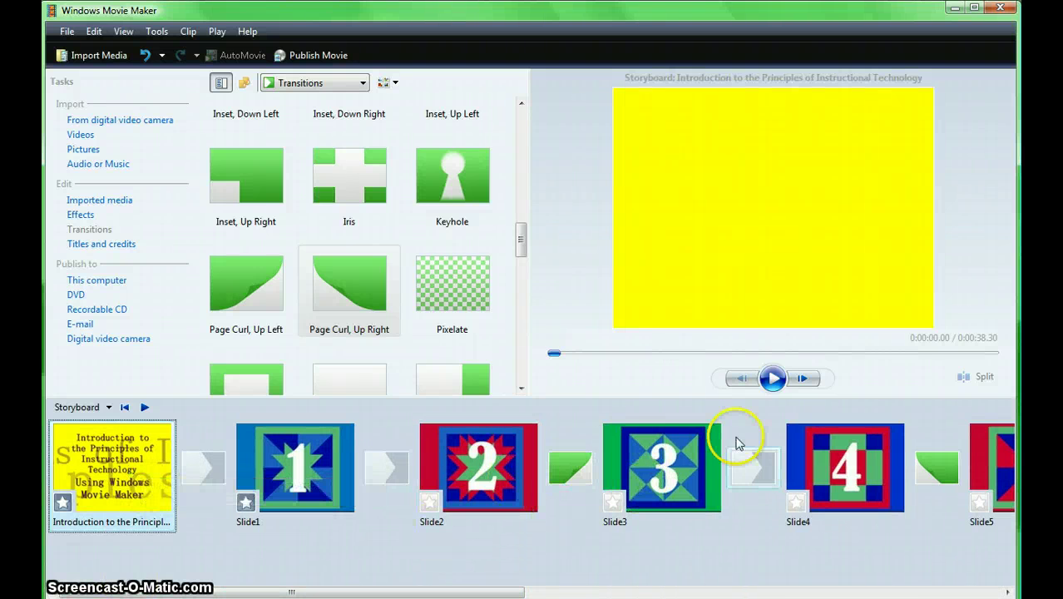
- Play the whole 0:38.30 slideshow from the intro title clip in the preview
click(771, 379)
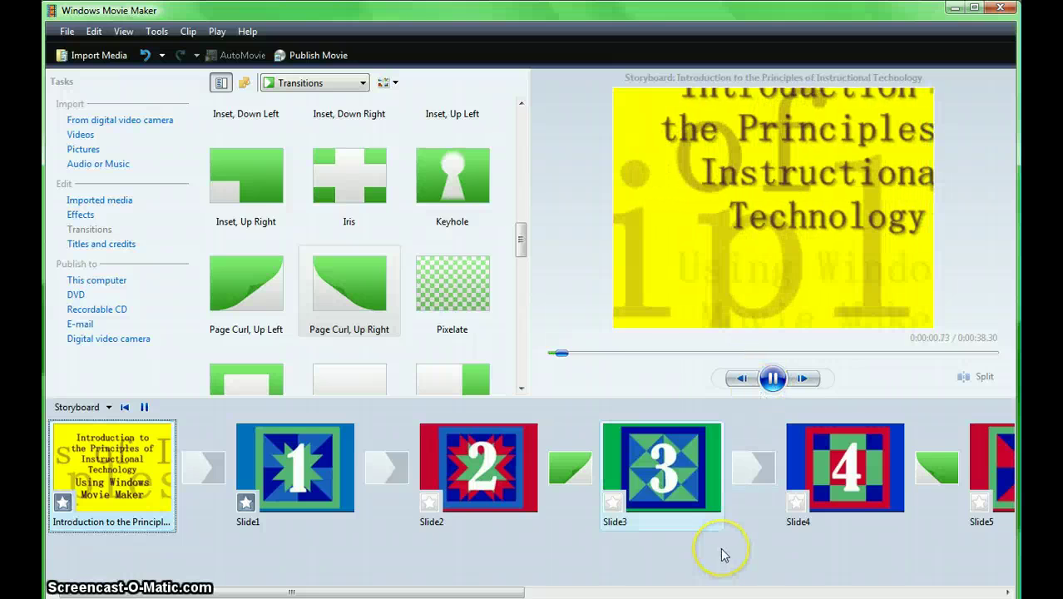